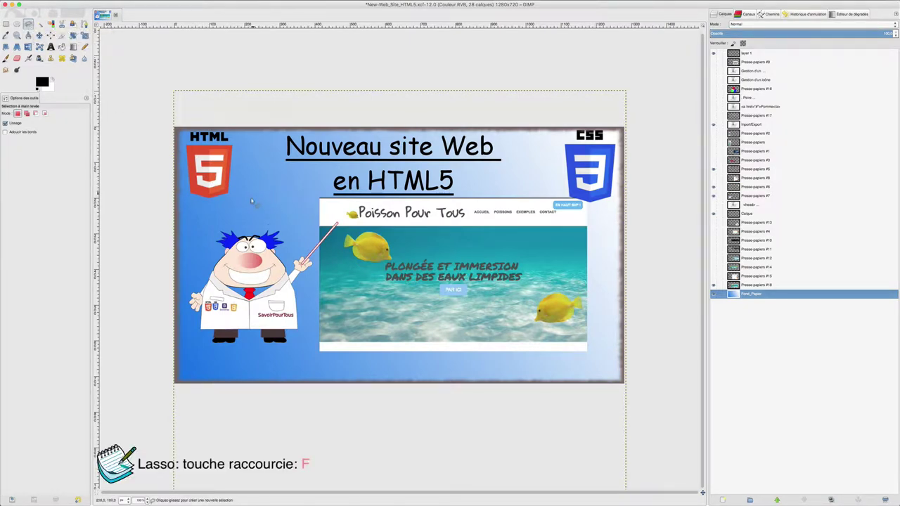
pyautogui.moveTo(257, 188); pyautogui.dragTo(310, 194)
pyautogui.moveTo(310, 194); pyautogui.dragTo(329, 211)
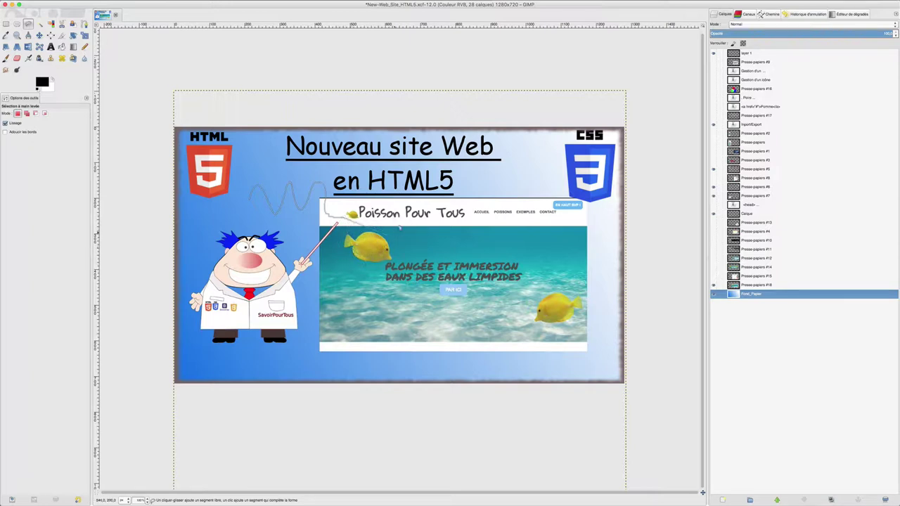
pyautogui.press('Escape')
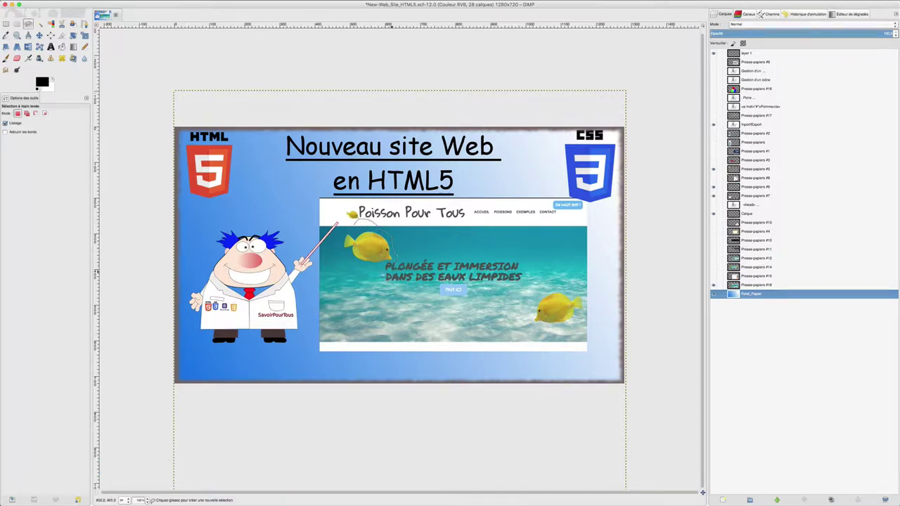
pyautogui.click(335, 243)
pyautogui.press('Return')
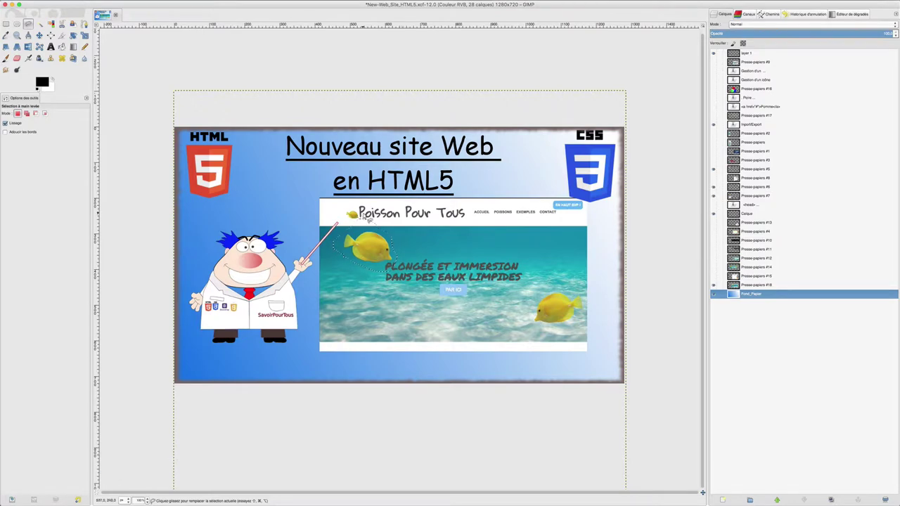
pyautogui.click(94, 3)
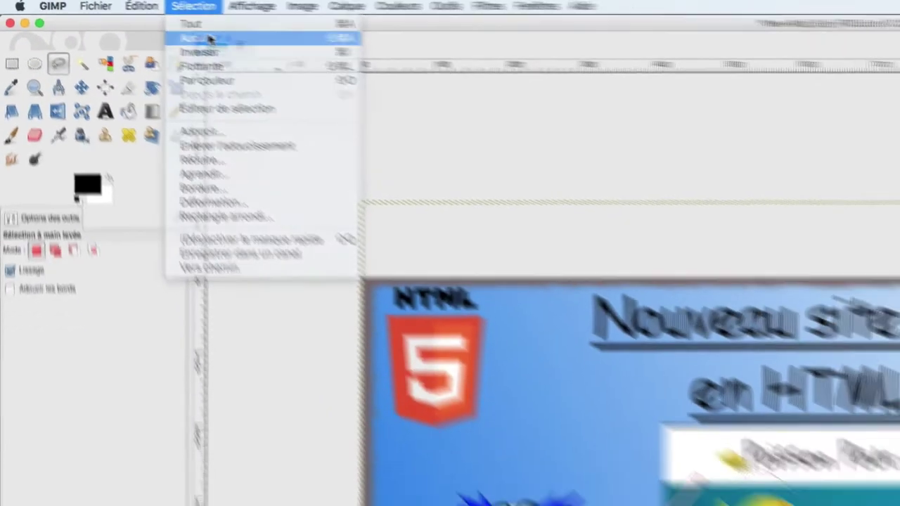
pyautogui.click(184, 34)
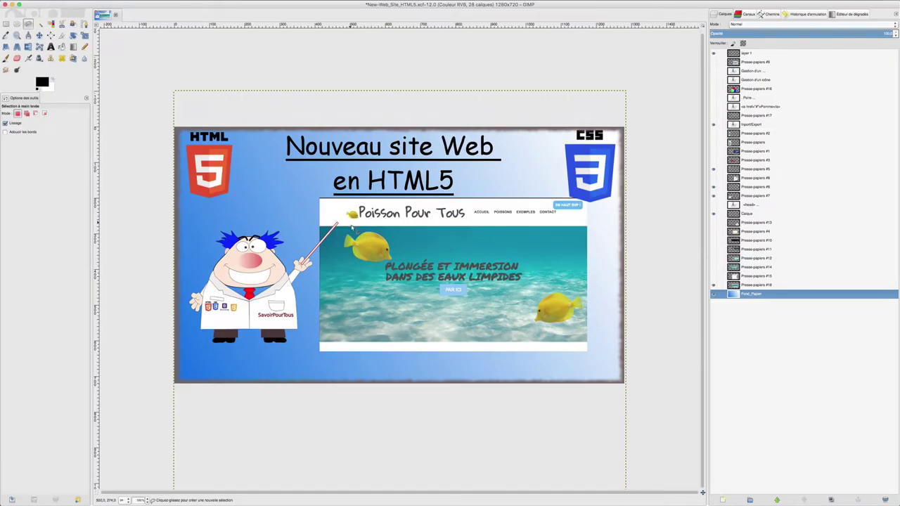
# Step: Trace and reshape a freehand lasso outline around the top of the fish
pyautogui.moveTo(353, 229)
pyautogui.mouseDown()
pyautogui.moveTo(382, 229)
pyautogui.moveTo(397, 265)
pyautogui.moveTo(371, 271)
pyautogui.mouseUp()
pyautogui.moveTo(347, 255)
pyautogui.mouseDown()
pyautogui.moveTo(363, 254)
pyautogui.moveTo(341, 259)
pyautogui.mouseUp()
pyautogui.moveTo(341, 252); pyautogui.dragTo(349, 251)
pyautogui.moveTo(347, 254); pyautogui.dragTo(344, 251)
pyautogui.click(360, 226)
# Step: Draw a straight-edged selection covering the underwater photo's top-right area
pyautogui.moveTo(414, 253); pyautogui.dragTo(410, 242)
pyautogui.click(410, 242)
pyautogui.moveTo(476, 228)
pyautogui.mouseDown()
pyautogui.moveTo(589, 232)
pyautogui.moveTo(588, 290)
pyautogui.mouseUp()
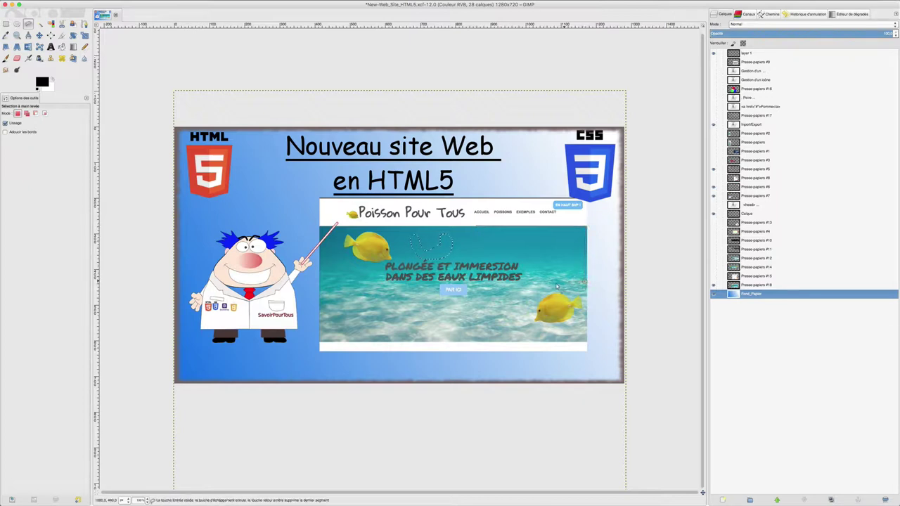
pyautogui.moveTo(518, 292); pyautogui.dragTo(476, 226)
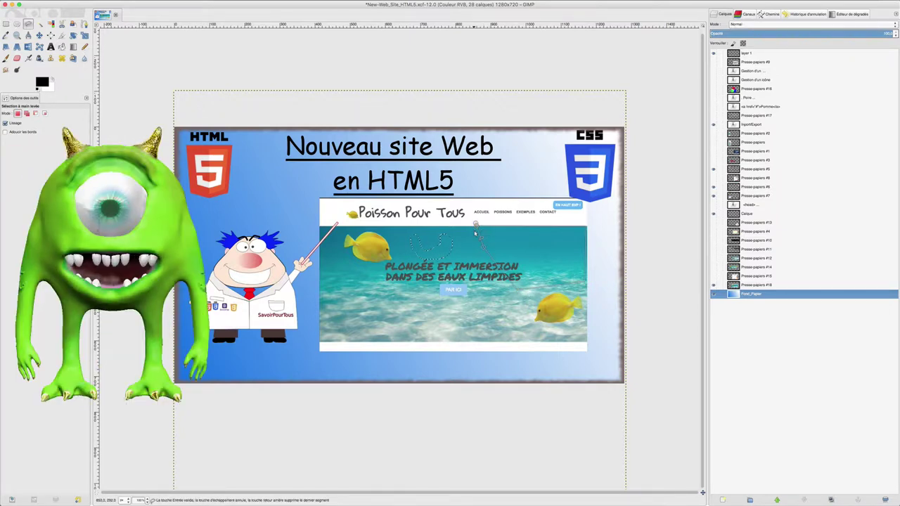
pyautogui.click(475, 226)
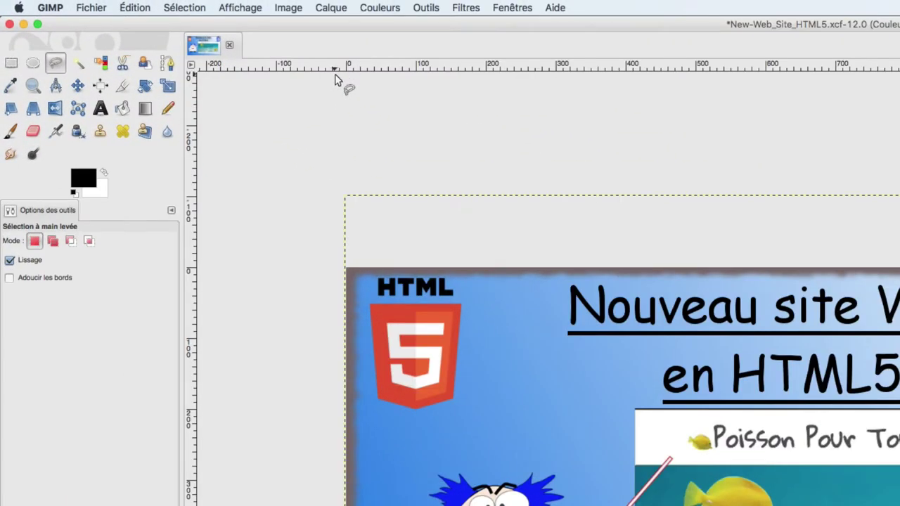
# Step: Flatten the banner to one layer, select all, and start a lasso at the cartoon's hand
pyautogui.click(292, 7)
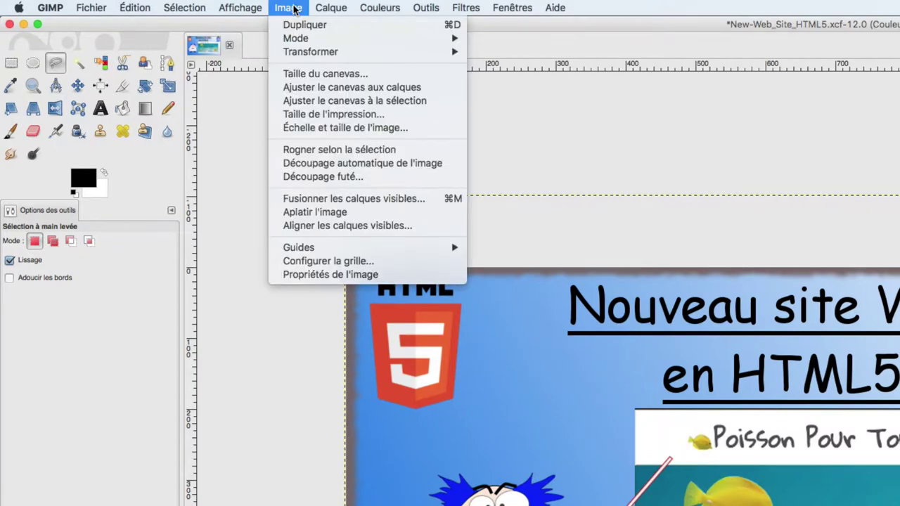
pyautogui.click(313, 212)
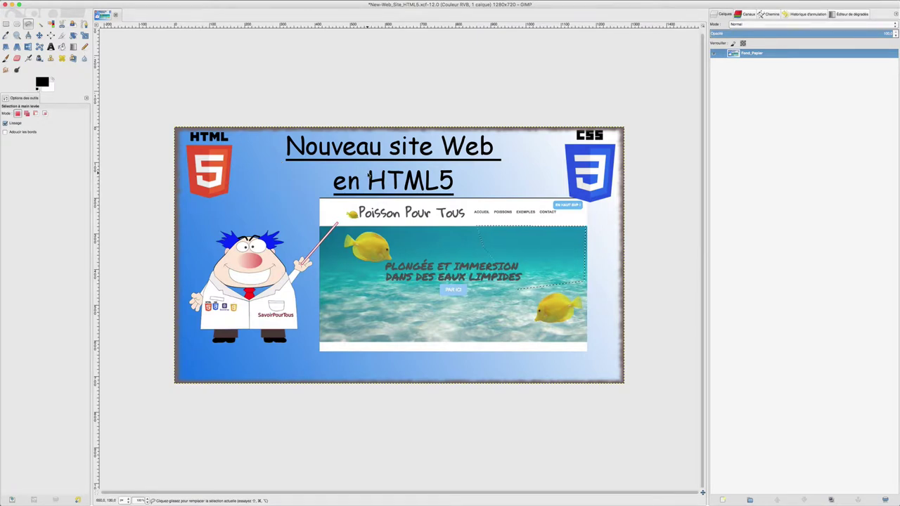
pyautogui.click(95, 2)
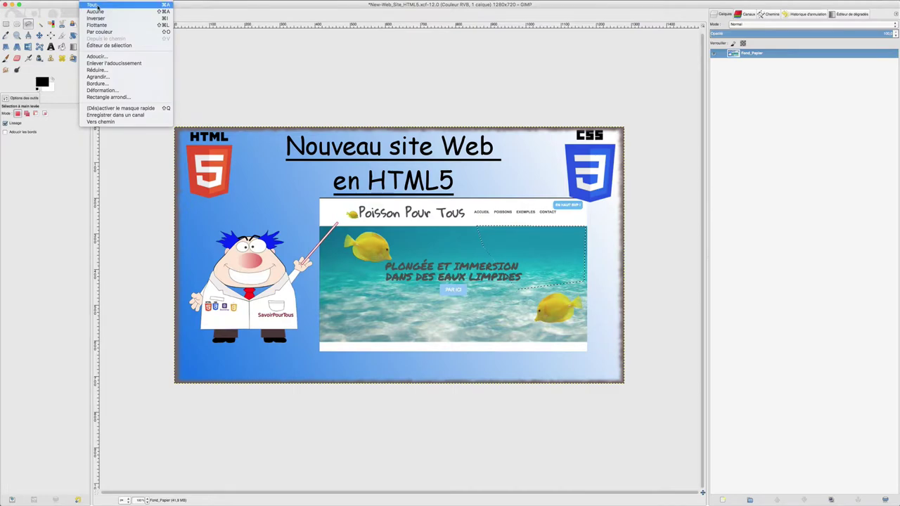
pyautogui.click(97, 5)
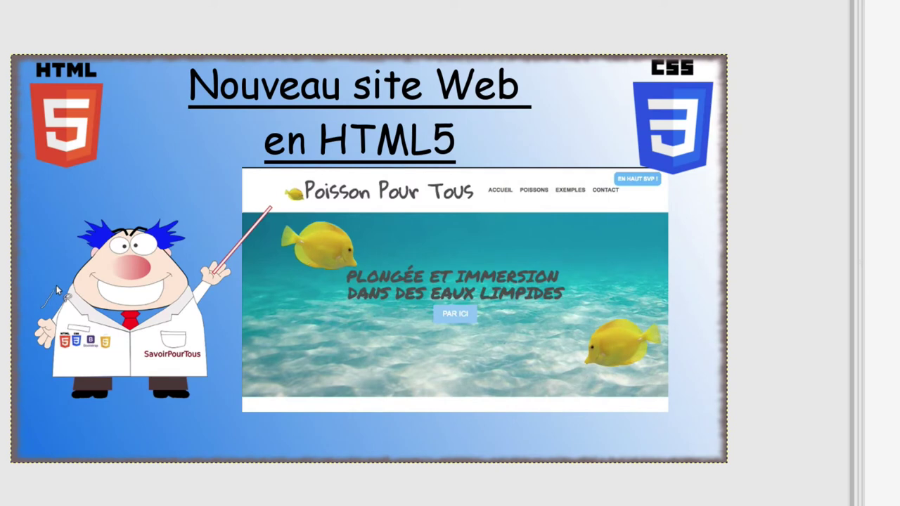
pyautogui.moveTo(197, 281); pyautogui.dragTo(212, 256)
# Step: Lasso around the cartoon professor, including hair, pointer stick, feet and legs
pyautogui.moveTo(85, 208); pyautogui.dragTo(181, 215)
pyautogui.moveTo(187, 261)
pyautogui.mouseDown()
pyautogui.moveTo(272, 204)
pyautogui.moveTo(261, 247)
pyautogui.moveTo(239, 261)
pyautogui.mouseUp()
pyautogui.moveTo(198, 392); pyautogui.dragTo(196, 406)
pyautogui.moveTo(111, 377)
pyautogui.mouseDown()
pyautogui.moveTo(119, 385)
pyautogui.moveTo(110, 411)
pyautogui.moveTo(64, 400)
pyautogui.moveTo(27, 335)
pyautogui.moveTo(41, 309)
pyautogui.mouseUp()
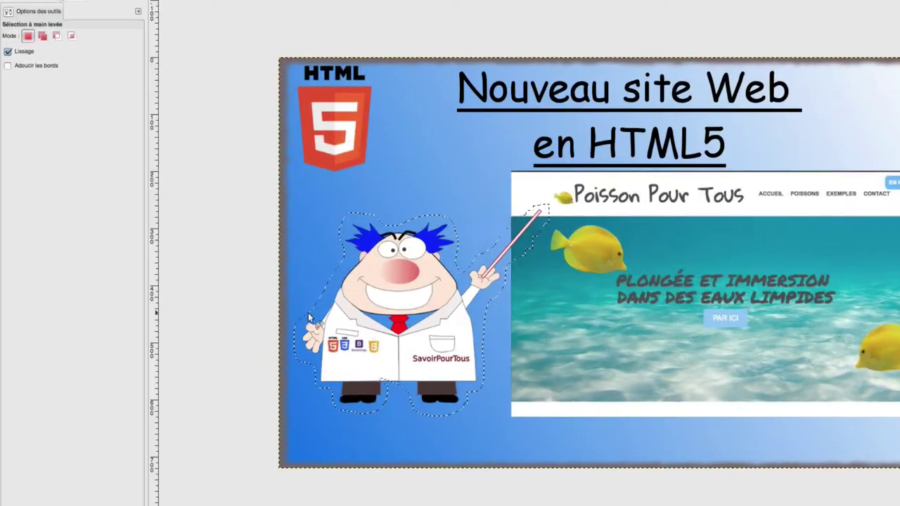
# Step: Turn on edge feathering with a radius of 20.0
pyautogui.click(8, 66)
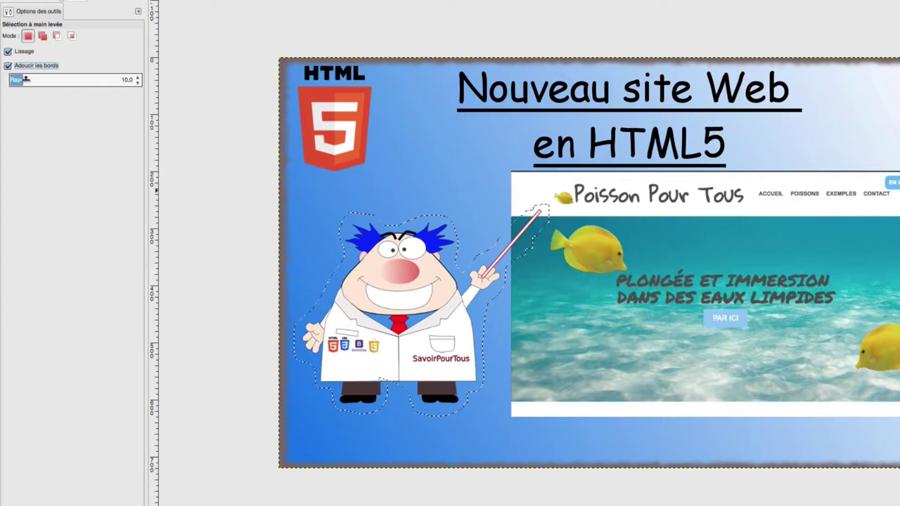
pyautogui.moveTo(26, 80); pyautogui.dragTo(35, 79)
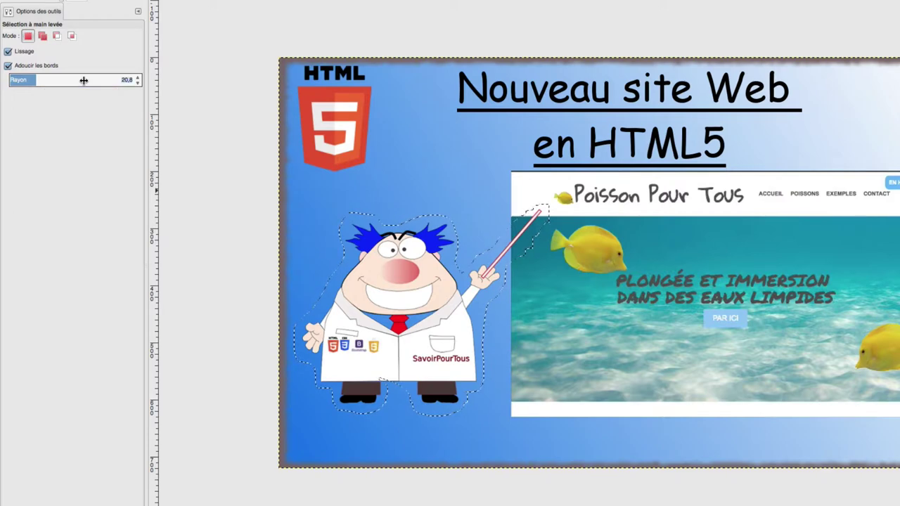
pyautogui.click(126, 79)
pyautogui.write('20,0')
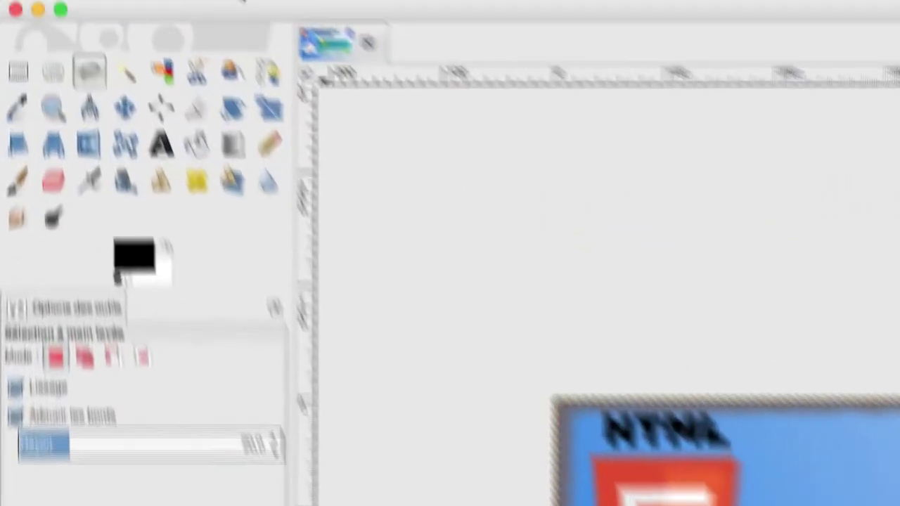
pyautogui.click(261, 13)
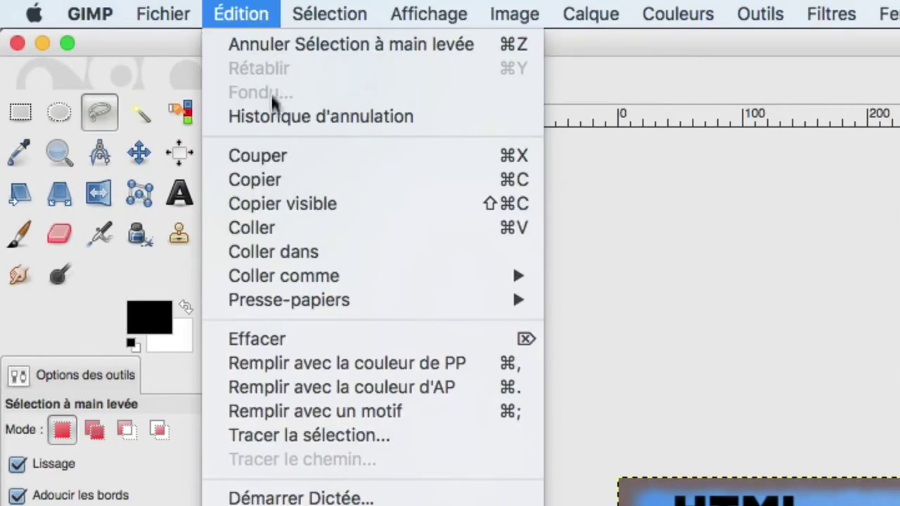
# Step: Copy the feathered cartoon selection and paste it as a new image
pyautogui.click(278, 182)
pyautogui.click(252, 17)
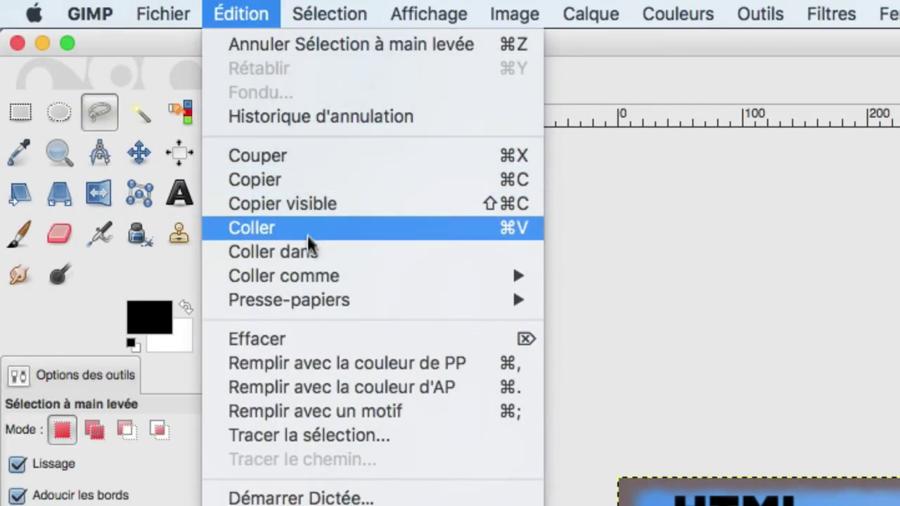
pyautogui.click(633, 275)
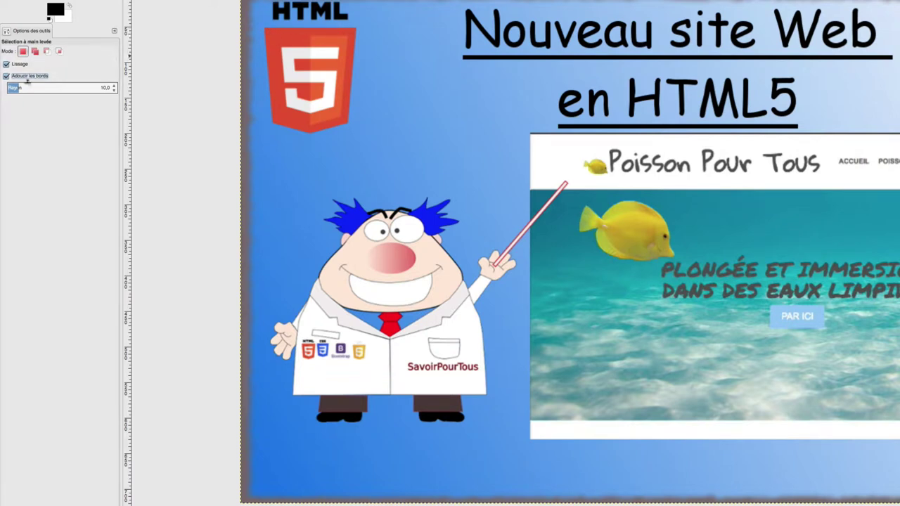
# Step: Turn off feathering and polygon-select the HTML5 logo with four corner points
pyautogui.click(6, 76)
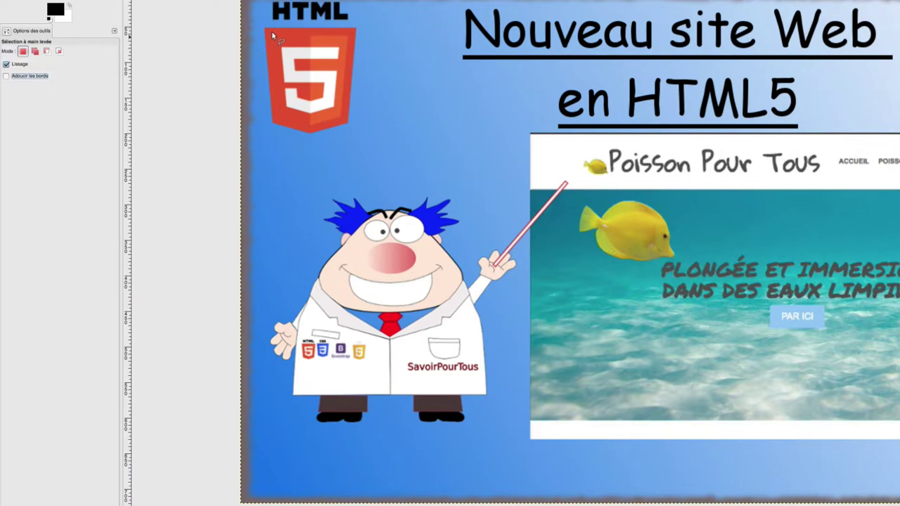
pyautogui.click(355, 28)
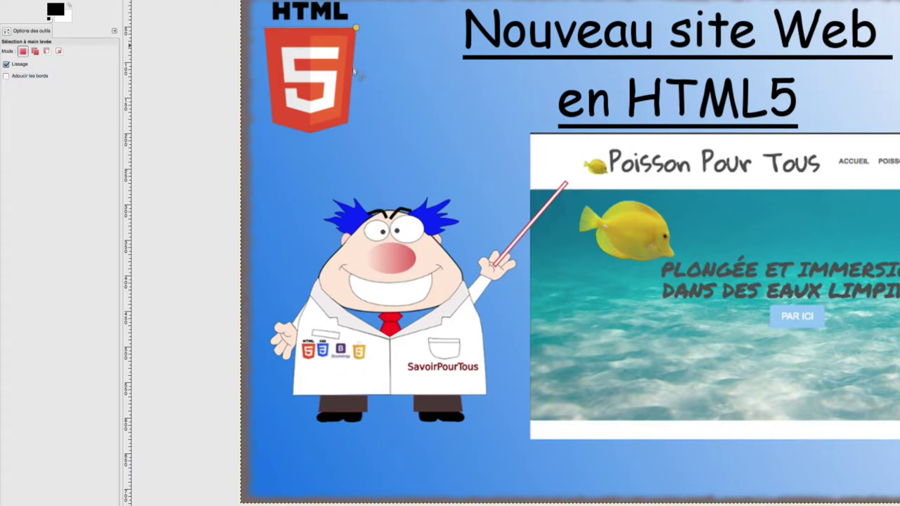
pyautogui.click(347, 121)
pyautogui.click(271, 122)
pyautogui.click(265, 31)
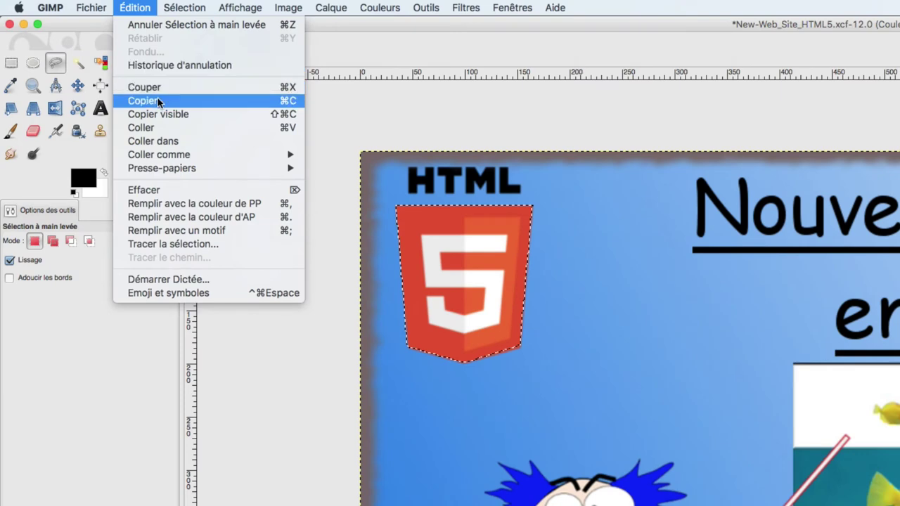
# Step: Copy the HTML5 logo and paste it as a new image
pyautogui.click(157, 99)
pyautogui.click(144, 8)
pyautogui.moveTo(159, 154)
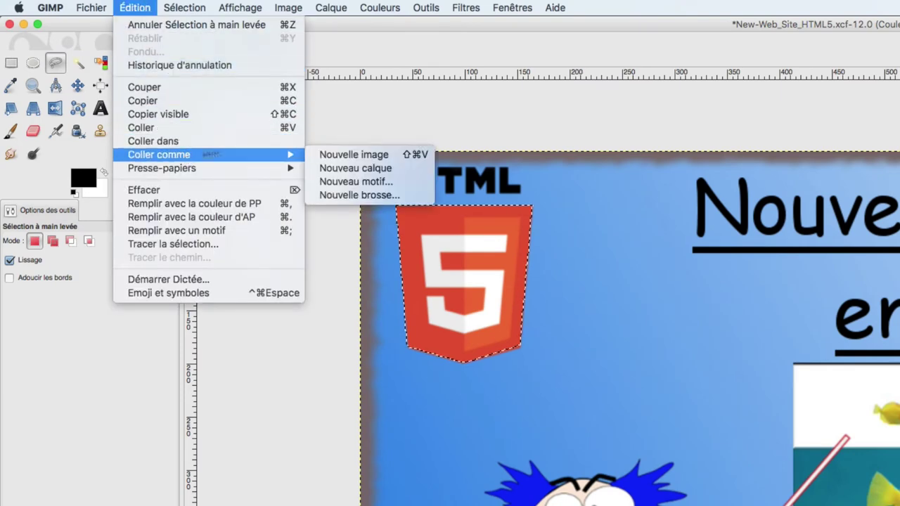
pyautogui.click(354, 157)
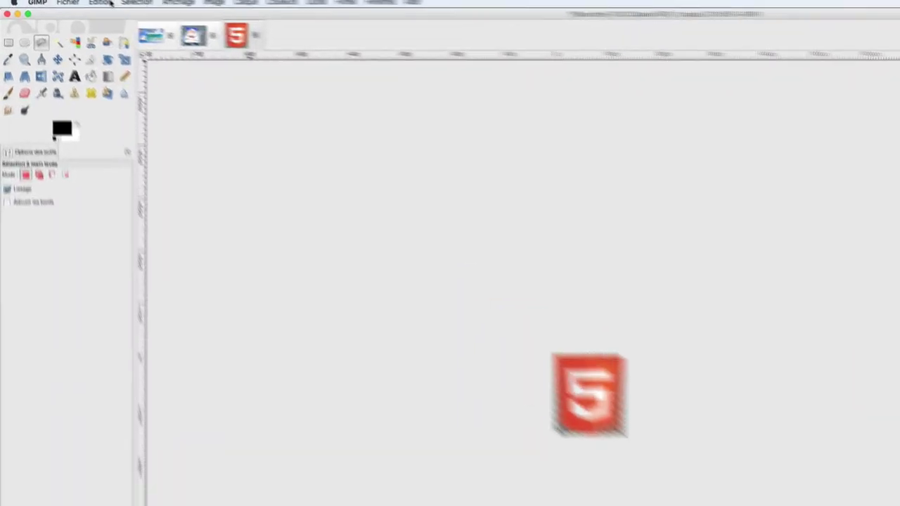
# Step: Paste the copied HTML5 logo as a new layer in the cartoon character image
pyautogui.click(144, 8)
pyautogui.click(144, 101)
pyautogui.click(261, 52)
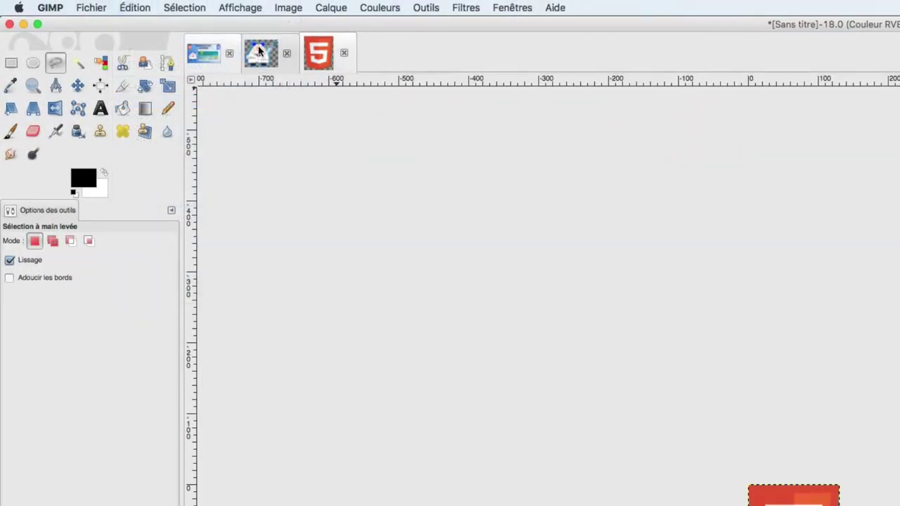
pyautogui.click(135, 8)
pyautogui.moveTo(148, 142)
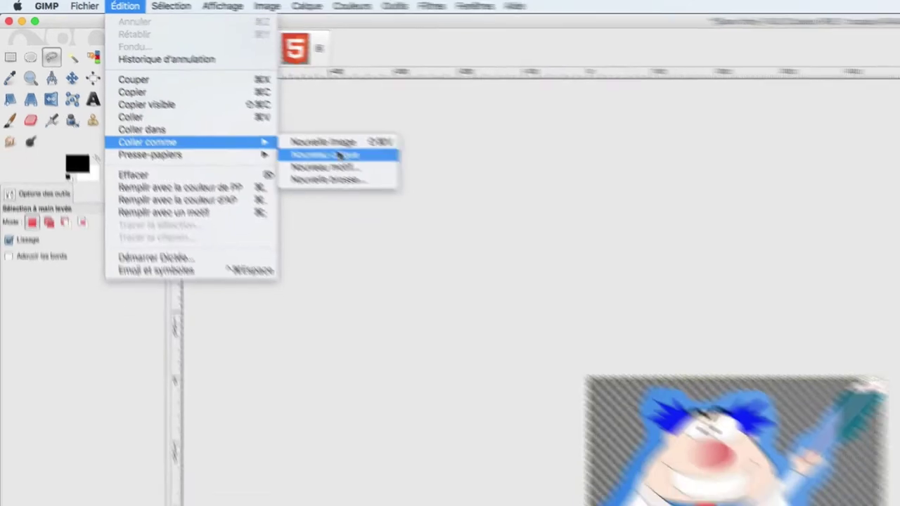
pyautogui.click(350, 168)
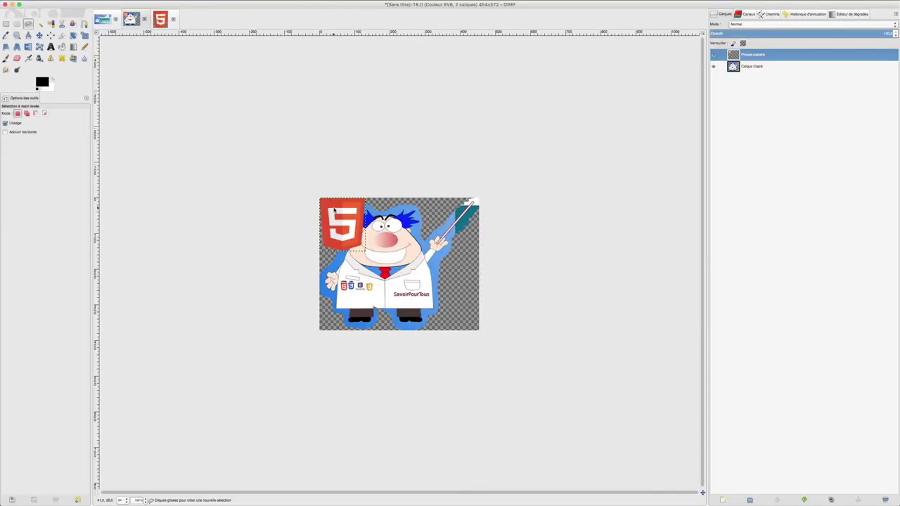
# Step: Move the logo layer beside the character's raised hand
pyautogui.press('m')
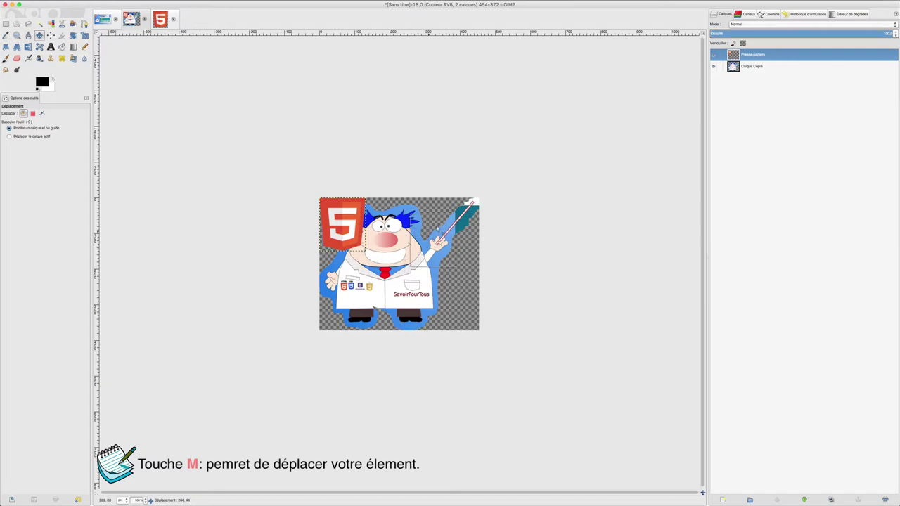
pyautogui.moveTo(343, 217); pyautogui.dragTo(444, 219)
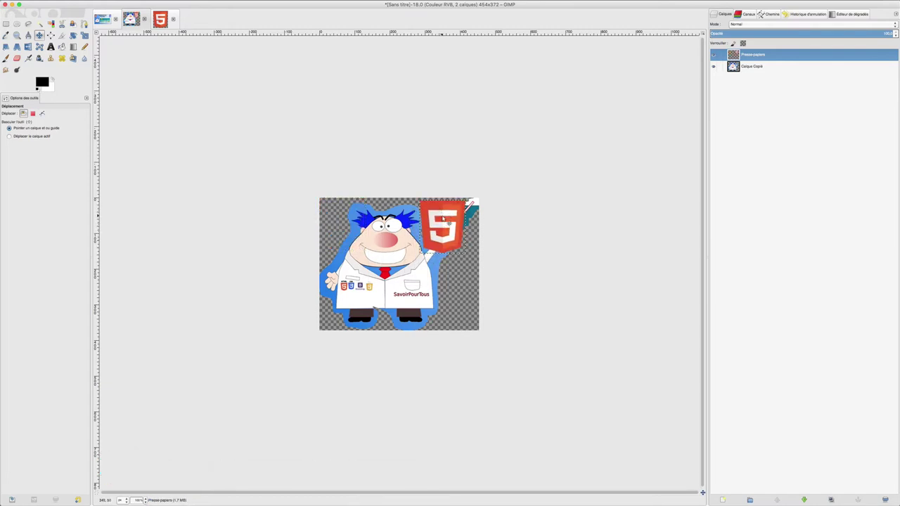
pyautogui.moveTo(443, 220); pyautogui.dragTo(352, 221)
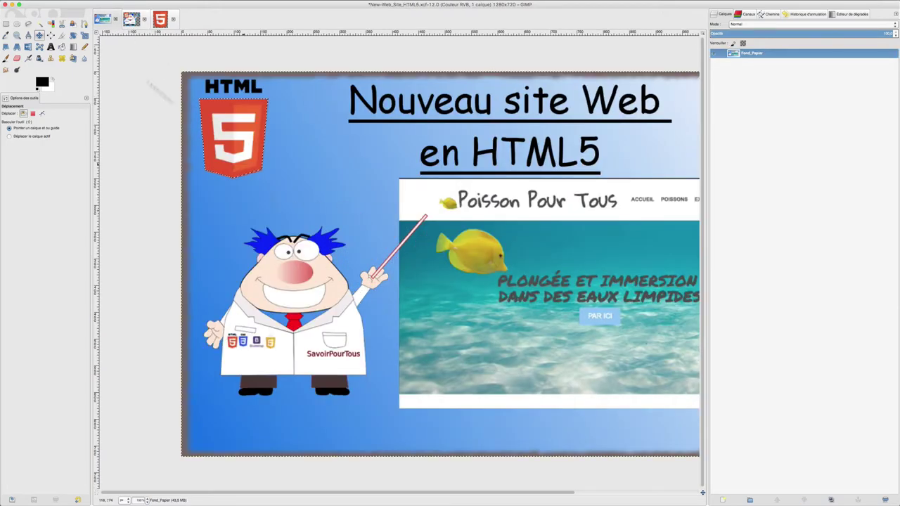
# Step: Clear the selection and lasso a freehand area above the professor's head
pyautogui.click(90, 1)
pyautogui.click(92, 12)
pyautogui.click(28, 24)
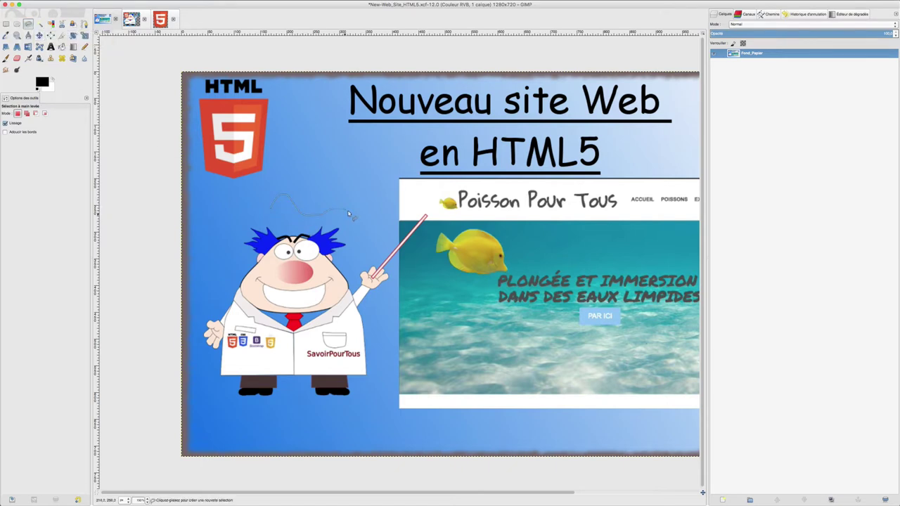
pyautogui.moveTo(348, 213)
pyautogui.mouseDown()
pyautogui.moveTo(275, 235)
pyautogui.moveTo(269, 211)
pyautogui.mouseUp()
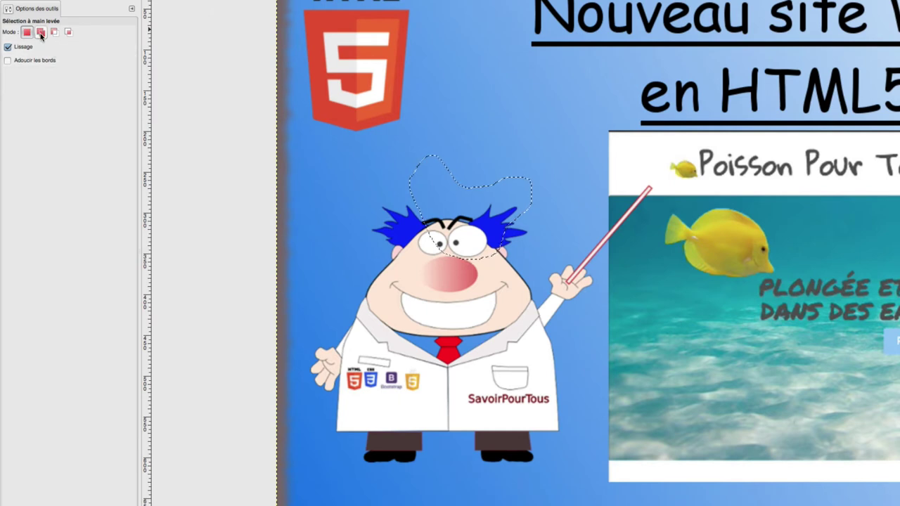
# Step: Add an extra lasso area above the head to the selection in Add mode
pyautogui.click(40, 32)
pyautogui.moveTo(447, 182); pyautogui.dragTo(509, 190)
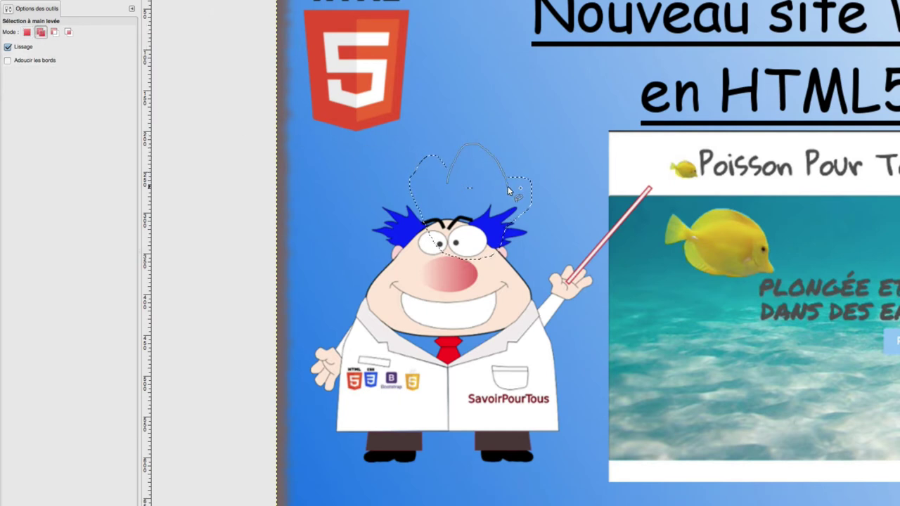
pyautogui.moveTo(508, 190); pyautogui.dragTo(447, 184)
# Step: Subtract a notch from the selection's right side with a lasso outline
pyautogui.press('shift')
pyautogui.press('ctrl')
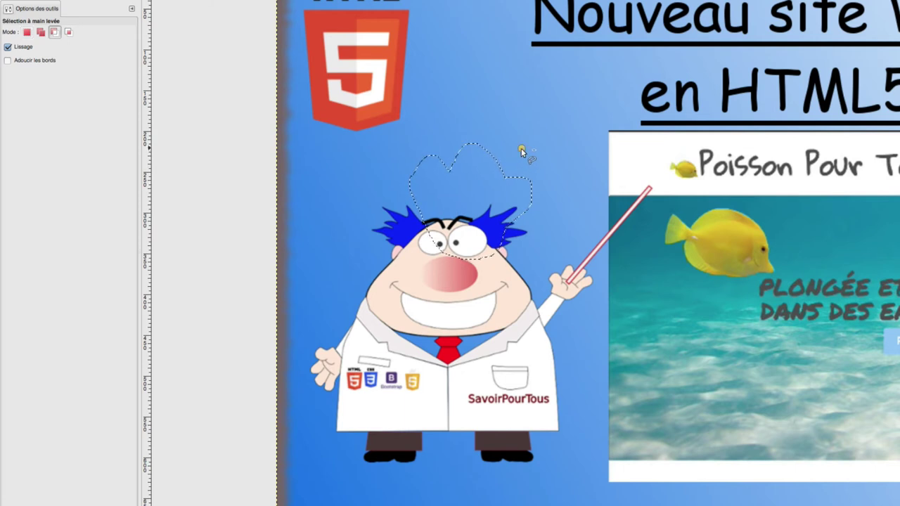
pyautogui.moveTo(520, 150); pyautogui.dragTo(550, 180)
pyautogui.moveTo(532, 150); pyautogui.dragTo(522, 150)
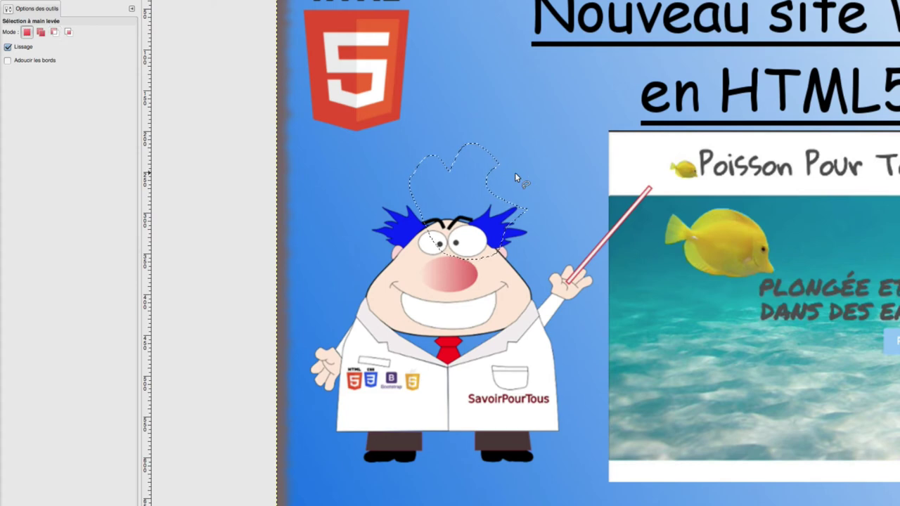